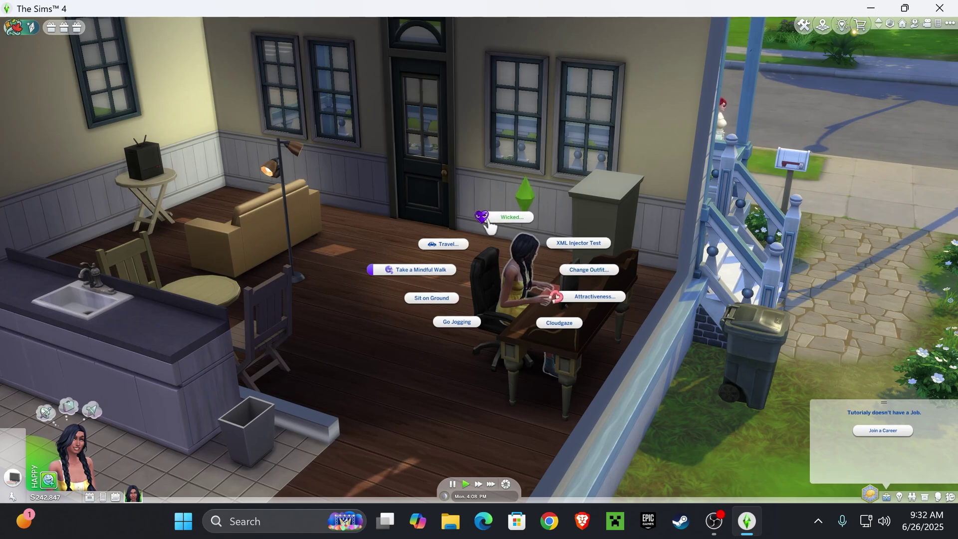
# Select the Sim to bring up its WickedWhims interaction options.
pyautogui.click(513, 217)
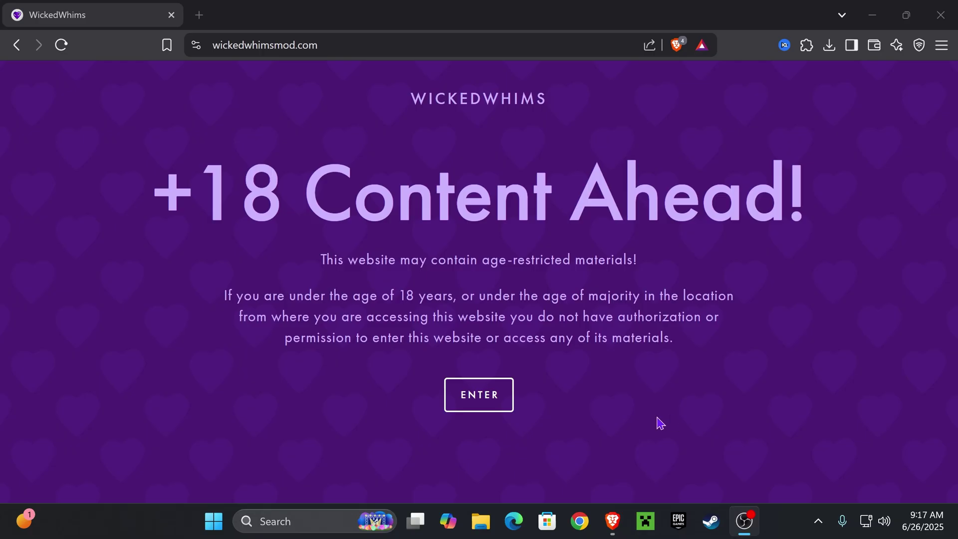
# Pass the WickedWhims age gate, reach the v184h download page, and open WickedCC in a new tab.
pyautogui.click(490, 409)
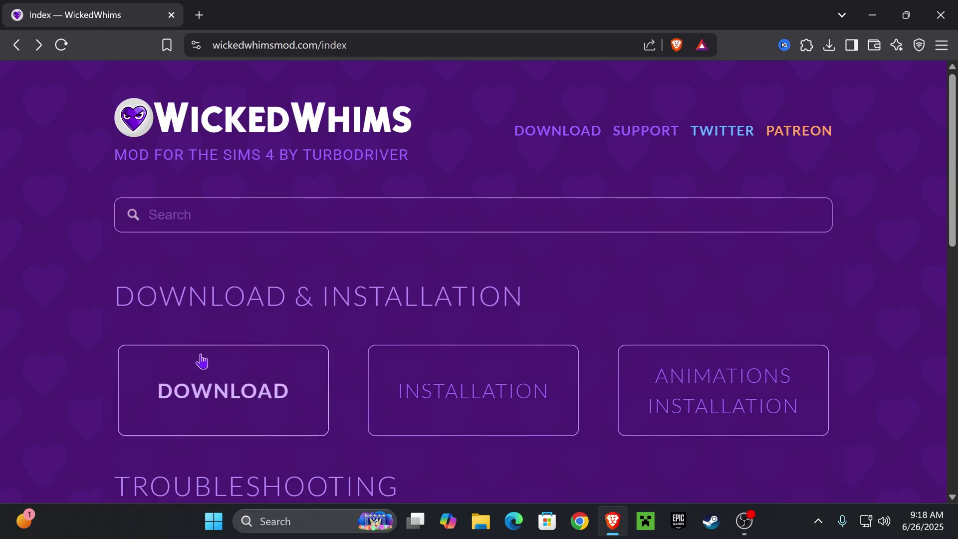
pyautogui.click(206, 375)
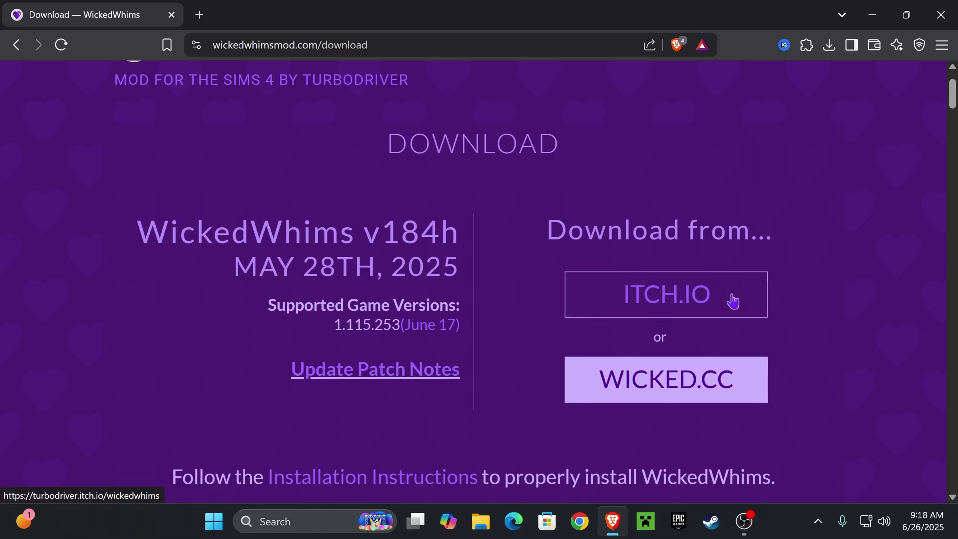
pyautogui.click(752, 391)
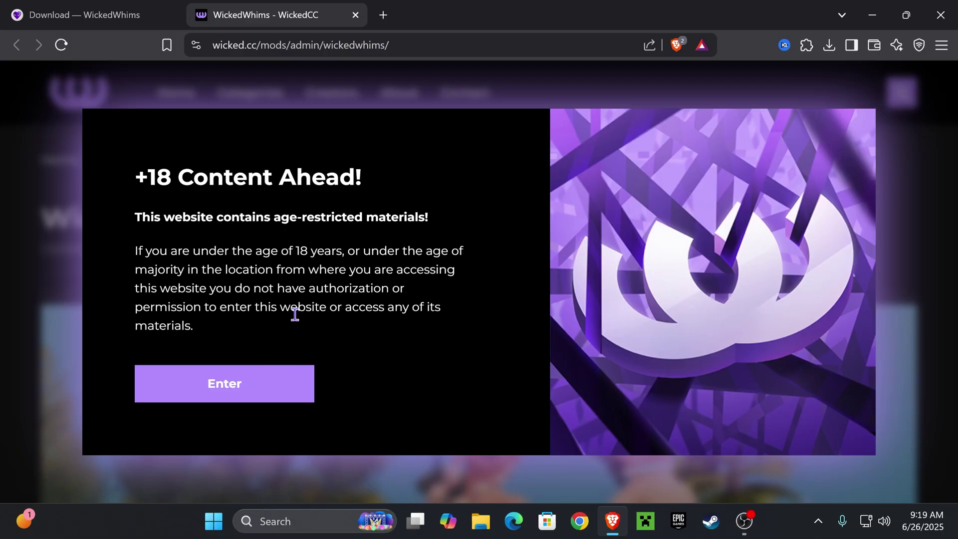
# Accept the WickedCC age notice and download the WickedWhims v184h file.
pyautogui.click(225, 385)
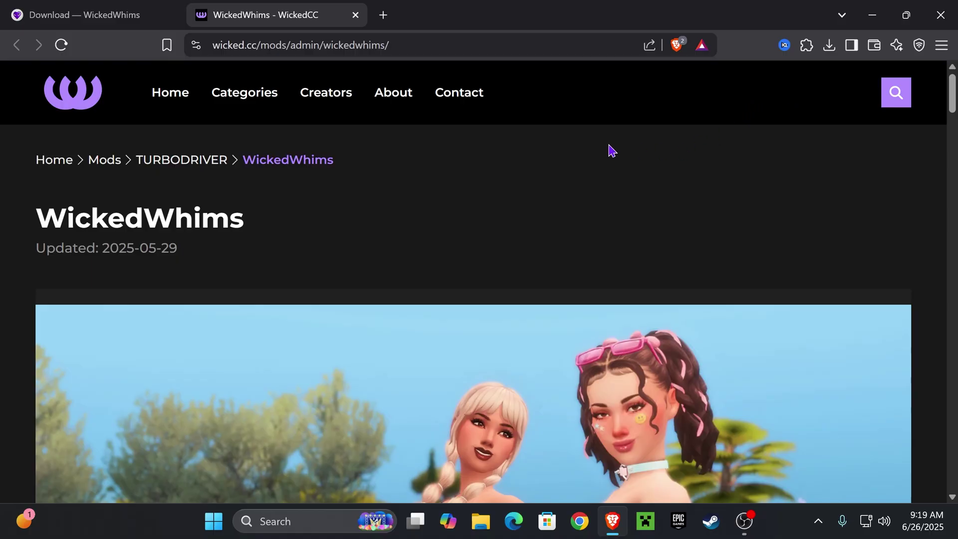
pyautogui.scroll(-10, 573, 203)
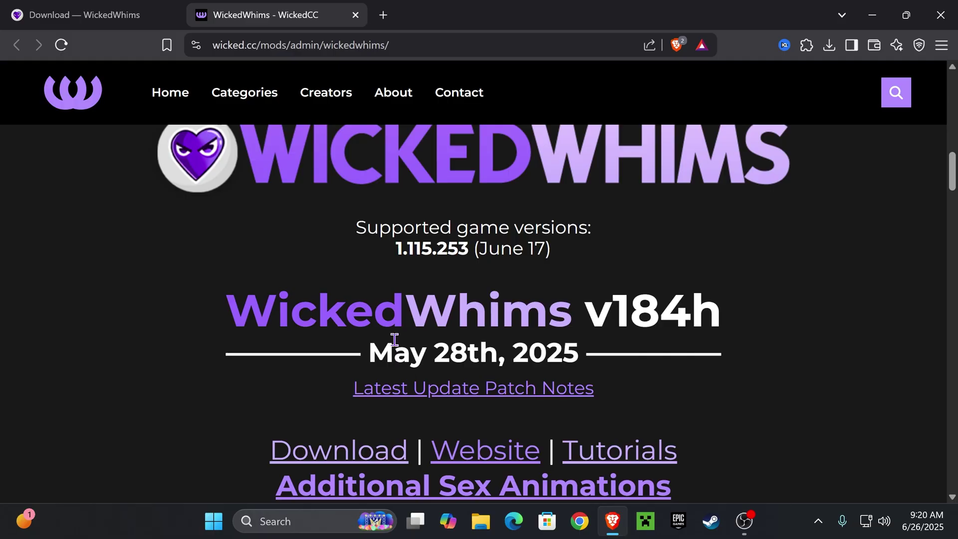
pyautogui.scroll(-1, 394, 339)
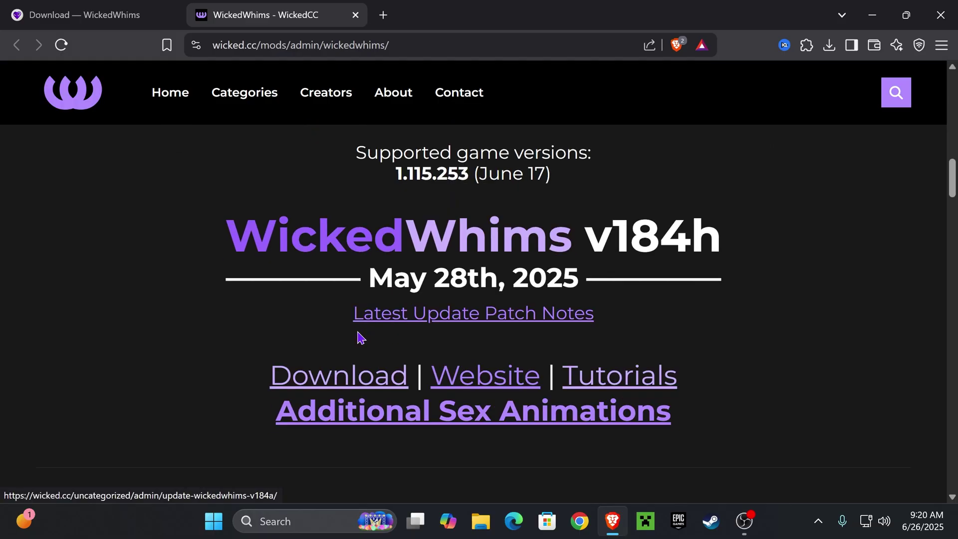
pyautogui.click(372, 384)
pyautogui.scroll(3, 596, 335)
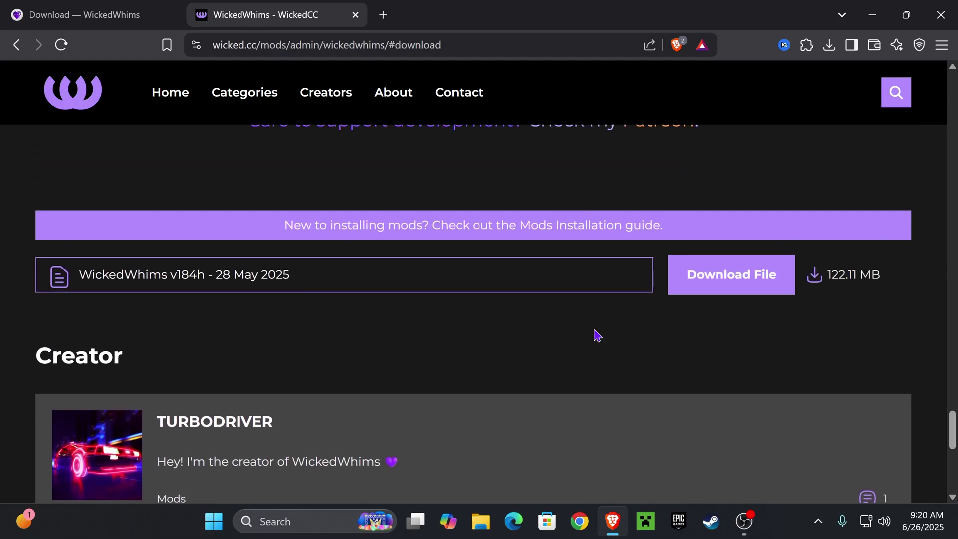
pyautogui.click(737, 298)
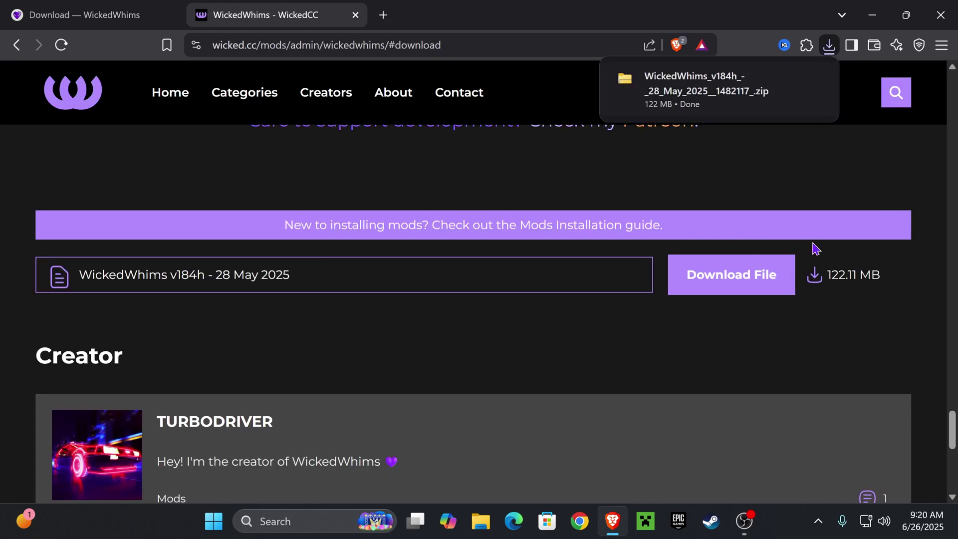
# Copy the downloaded WickedWhims v184h zip from the downloads panel onto the desktop.
pyautogui.moveTo(572, 10); pyautogui.dragTo(751, 48)
pyautogui.click(843, 78)
pyautogui.moveTo(774, 145); pyautogui.dragTo(244, 263)
# Open File Explorer at Documents › Electronic Arts › The Sims 4.
pyautogui.click(612, 520)
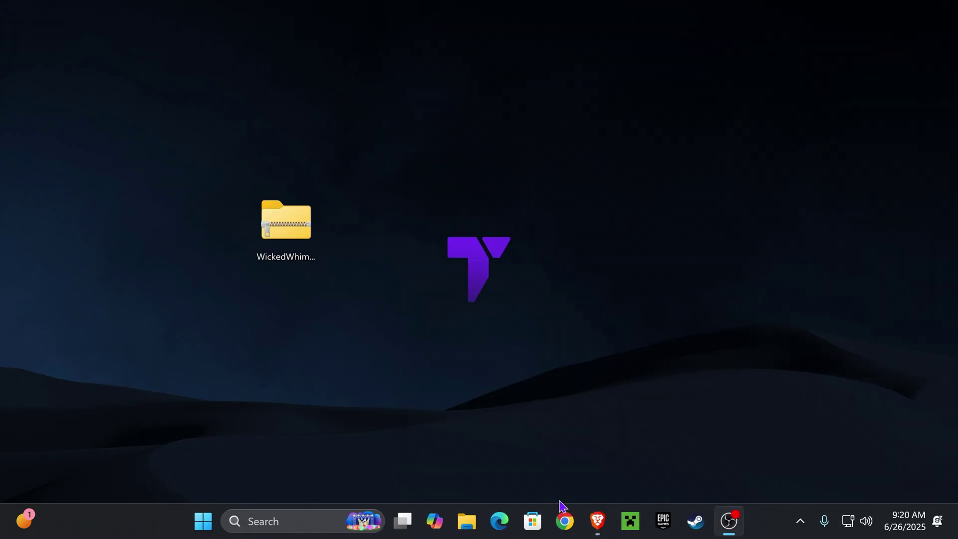
pyautogui.click(464, 521)
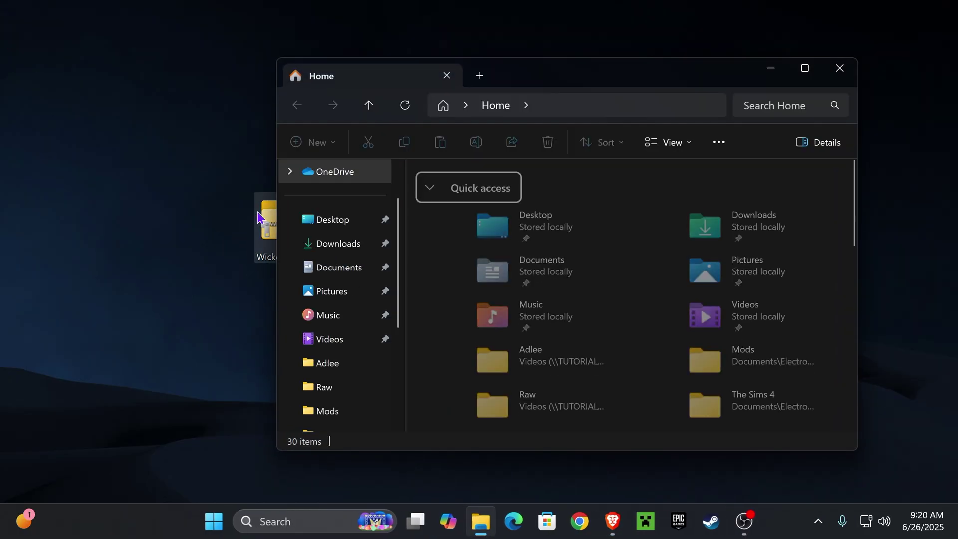
pyautogui.click(339, 320)
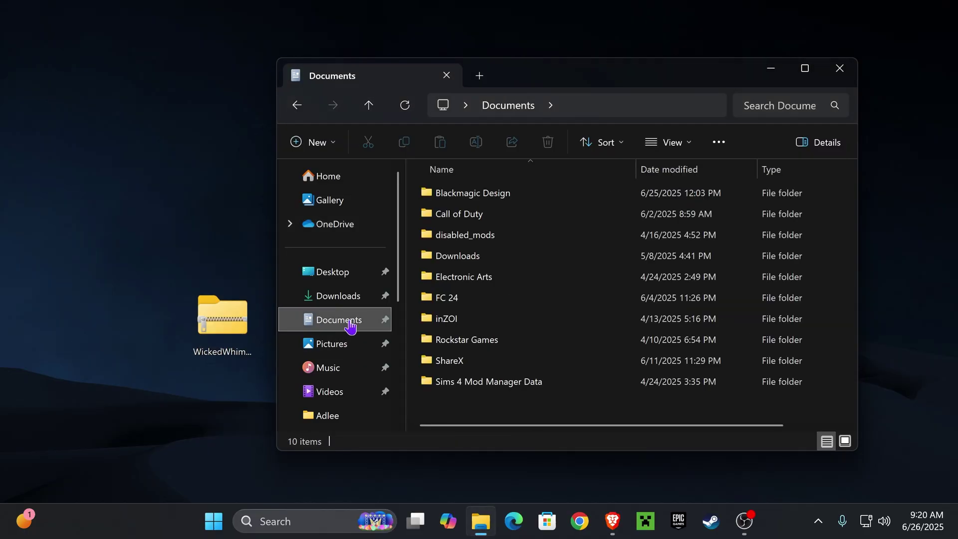
pyautogui.doubleClick(494, 277)
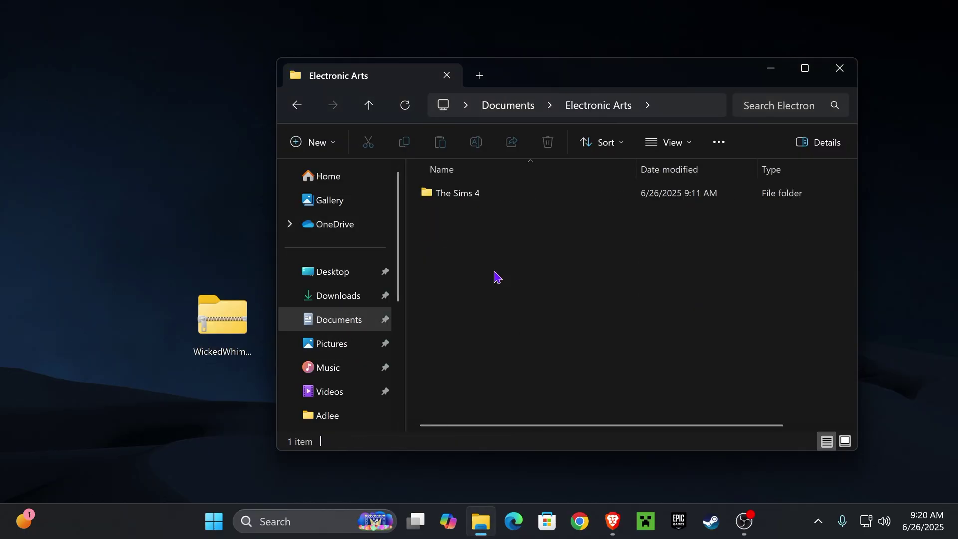
pyautogui.doubleClick(500, 197)
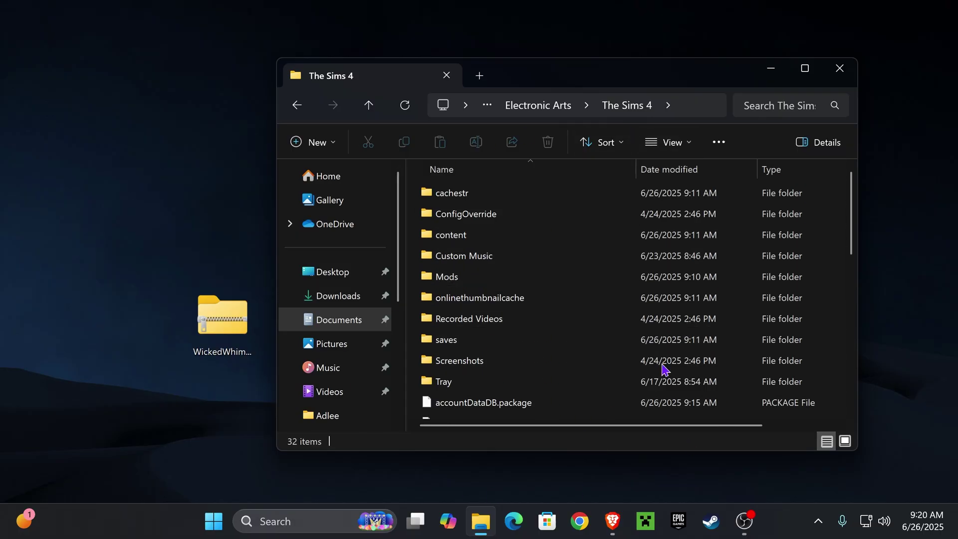
# Attempt a new folder named 'Mods', then open the existing Mods folder.
pyautogui.rightClick(615, 278)
pyautogui.moveTo(747, 186)
pyautogui.click(853, 178)
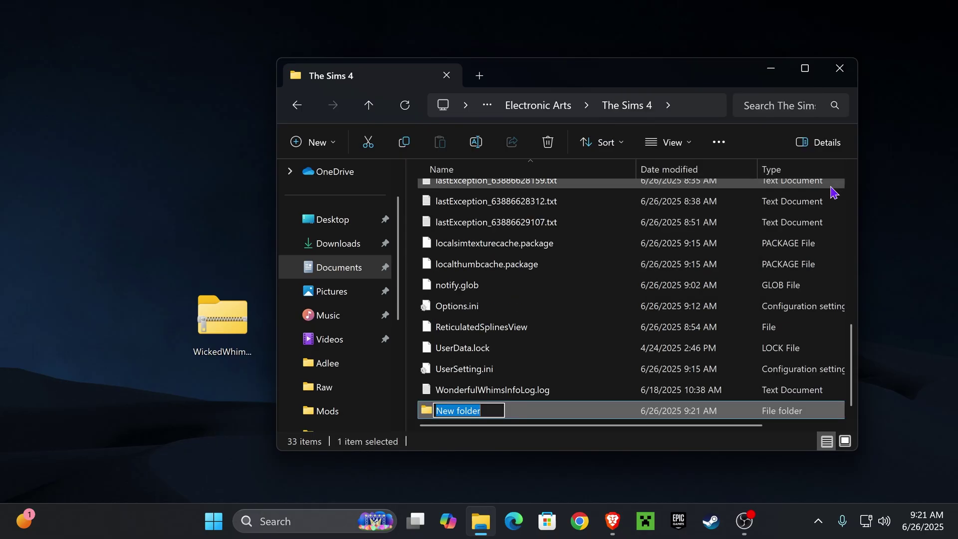
pyautogui.write('Mo')
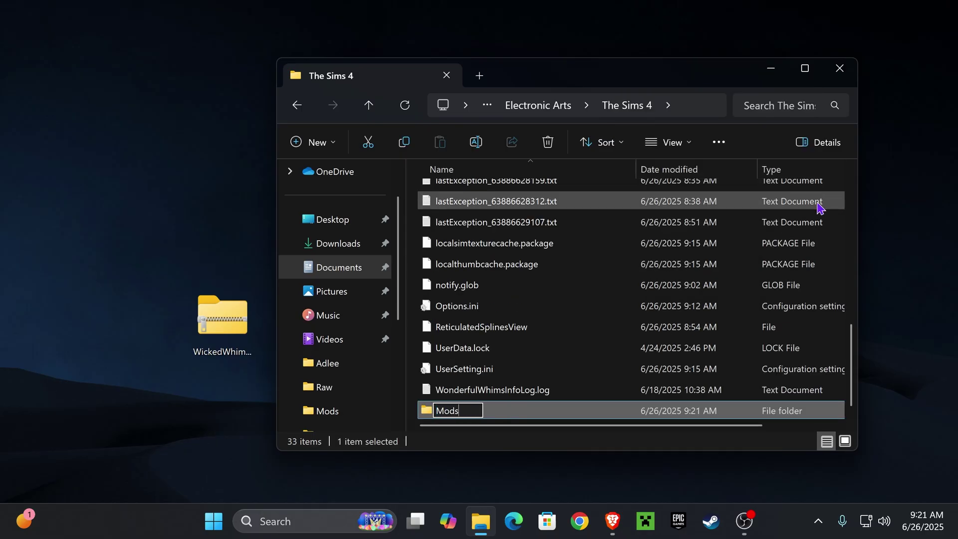
pyautogui.write('ds')
pyautogui.press('Return')
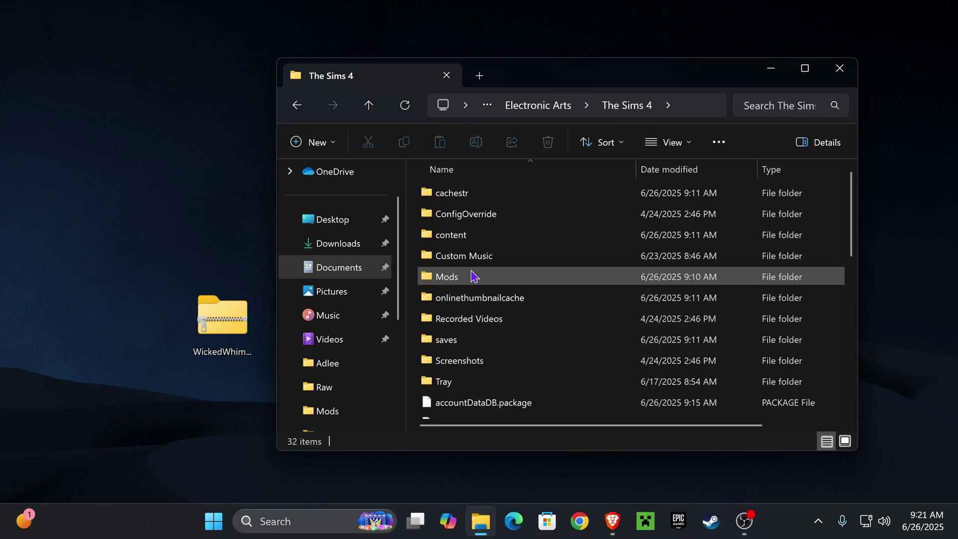
pyautogui.doubleClick(476, 284)
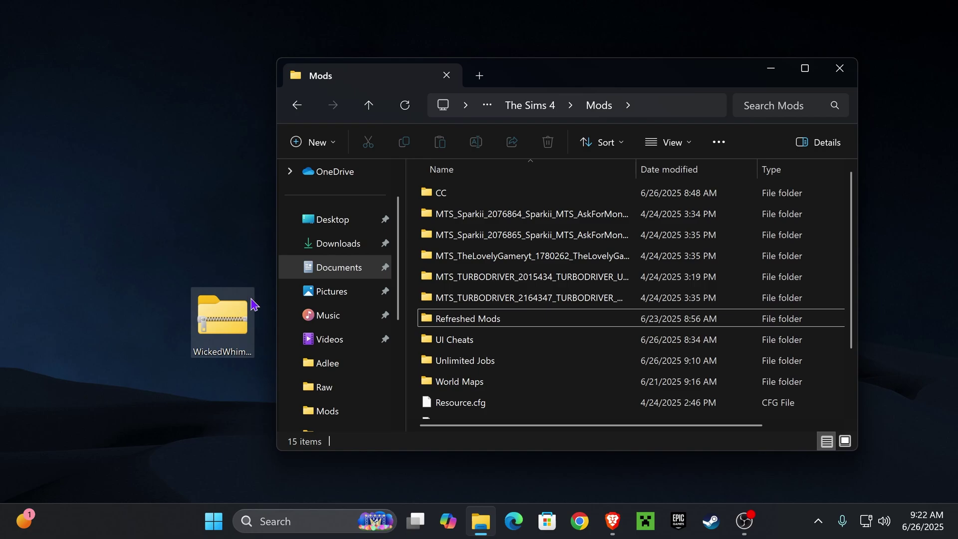
# Start Extract All on the WickedWhims zip and browse to Documents for the destination.
pyautogui.rightClick(224, 322)
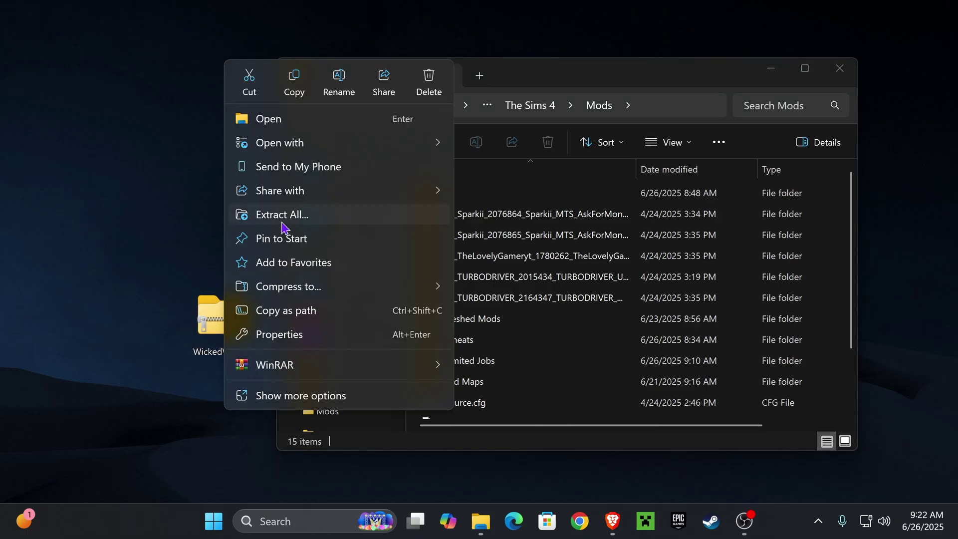
pyautogui.click(306, 215)
pyautogui.click(646, 194)
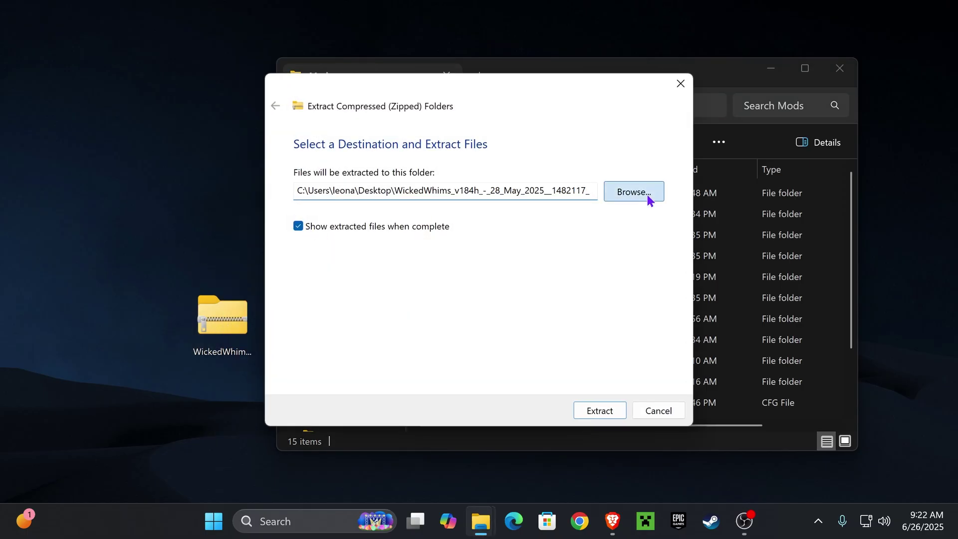
pyautogui.click(336, 283)
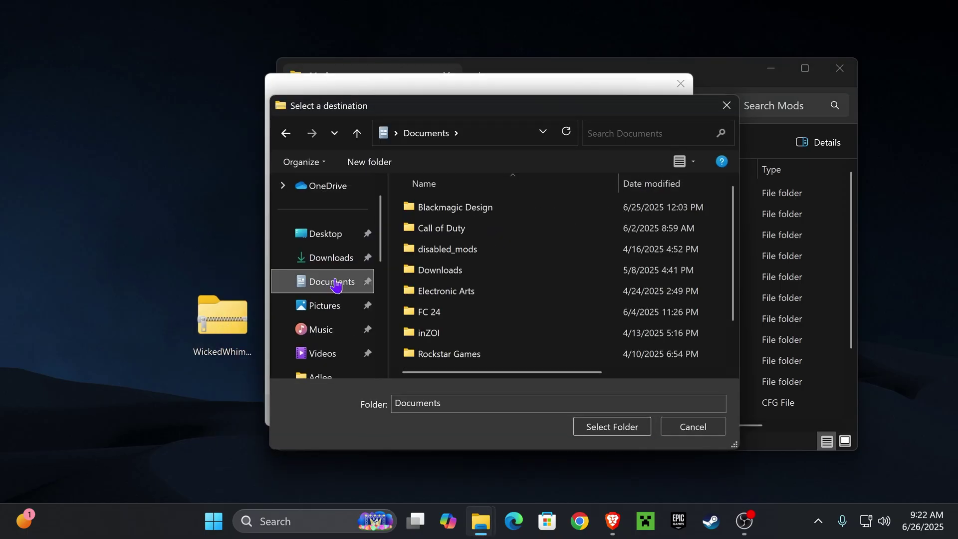
# Extract into Electronic Arts › The Sims 4 › Mods, then select the notice and video files.
pyautogui.doubleClick(453, 290)
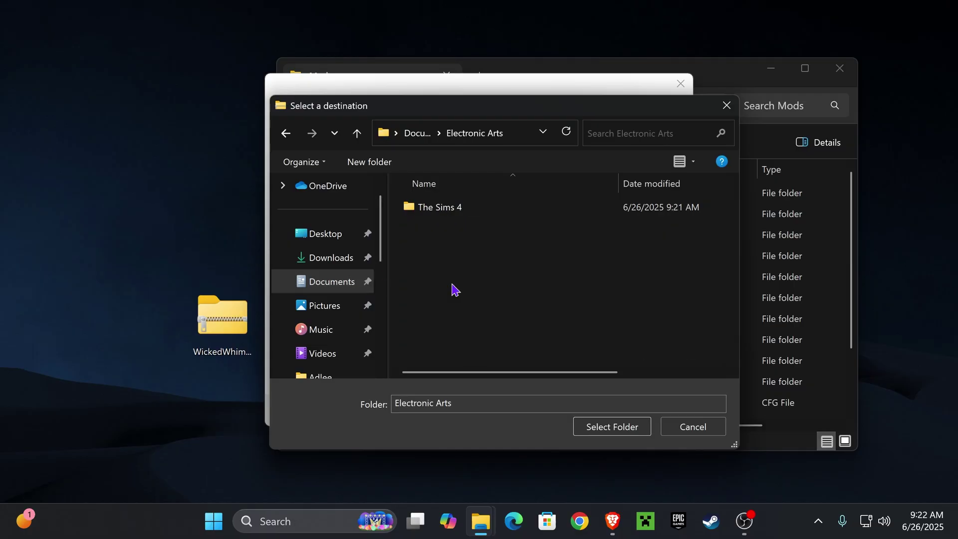
pyautogui.click(535, 207)
pyautogui.doubleClick(535, 207)
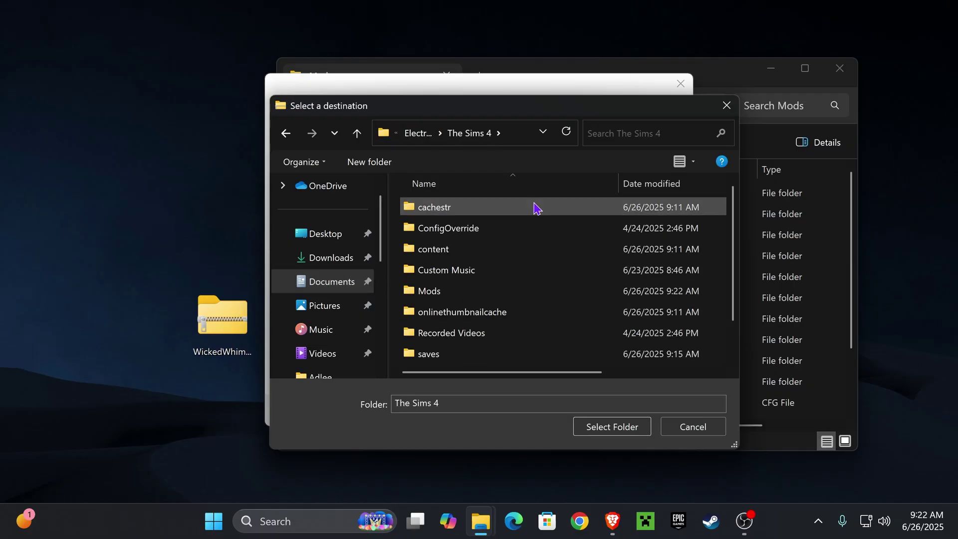
pyautogui.doubleClick(451, 290)
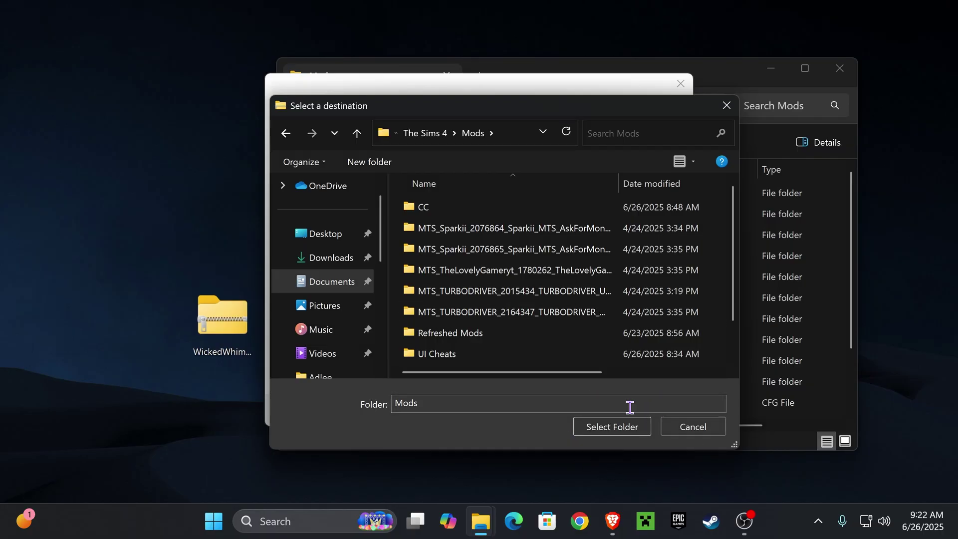
pyautogui.click(598, 426)
pyautogui.click(603, 407)
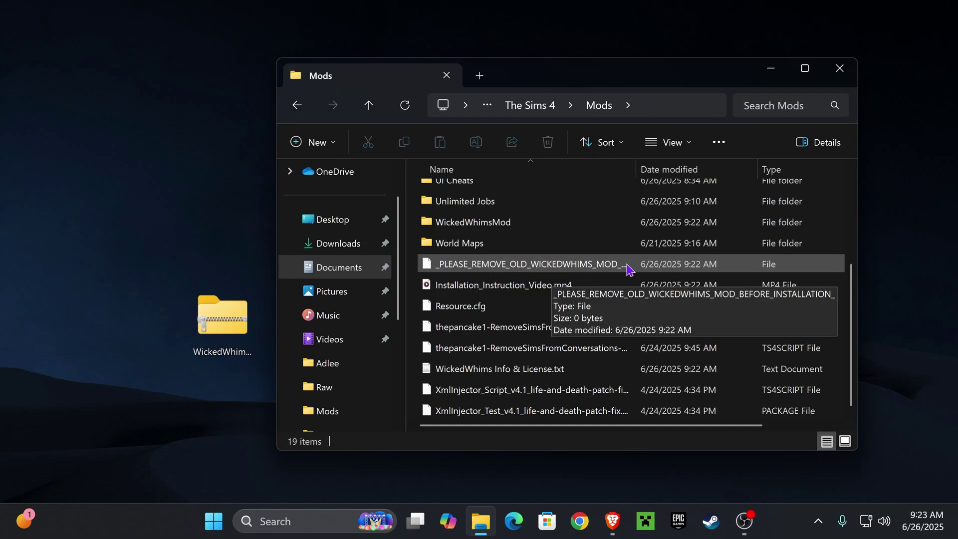
pyautogui.click(536, 269)
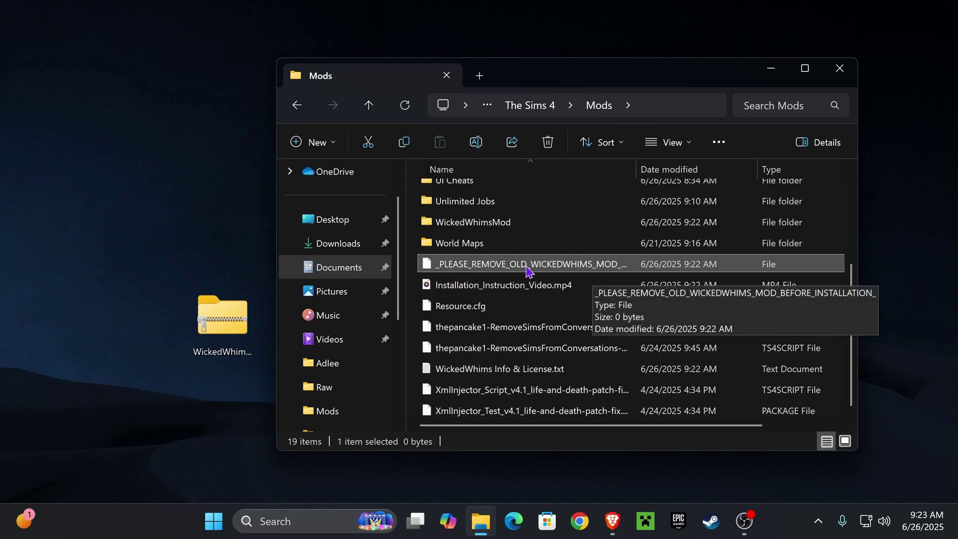
pyautogui.click(590, 279)
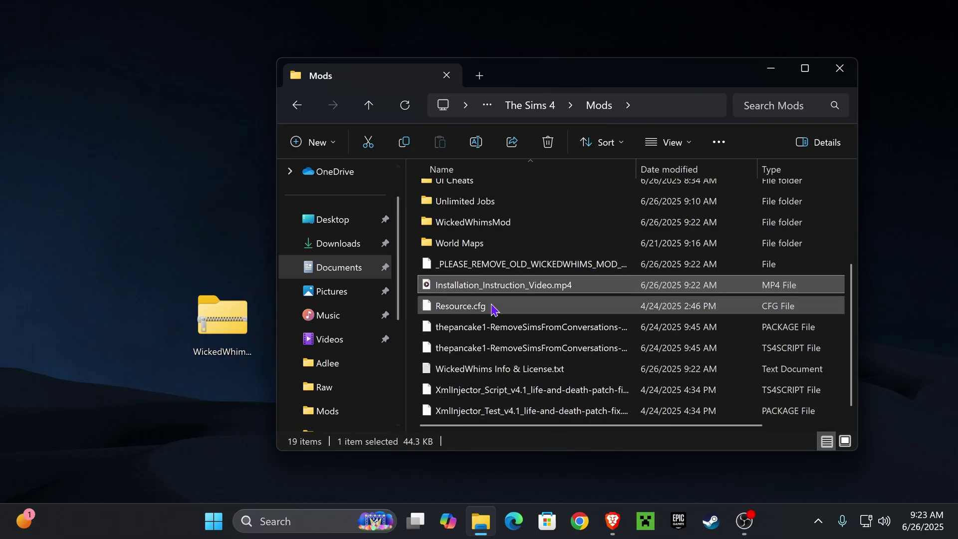
# Delete Installation_Instruction_Video.mp4 from the Mods folder.
pyautogui.rightClick(492, 285)
pyautogui.press('Escape')
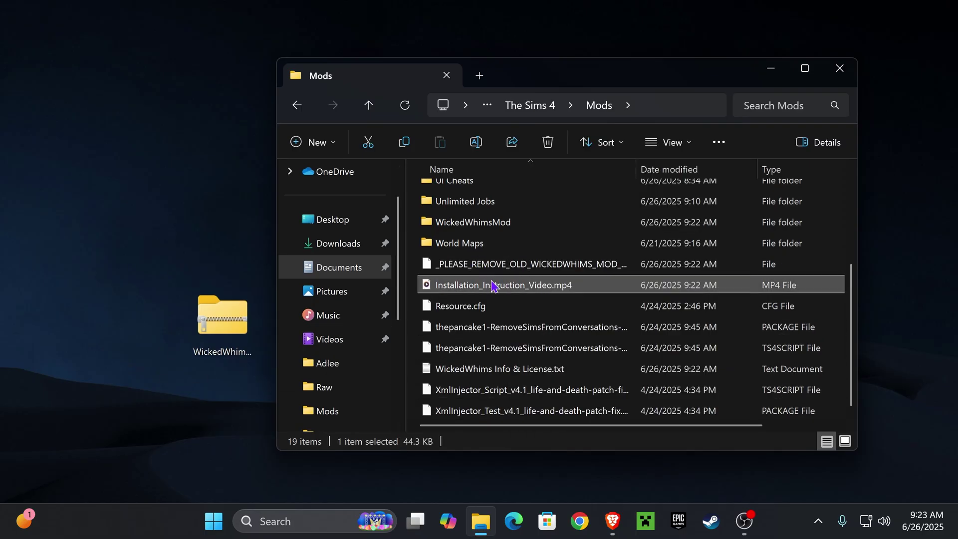
pyautogui.rightClick(553, 286)
pyautogui.click(752, 110)
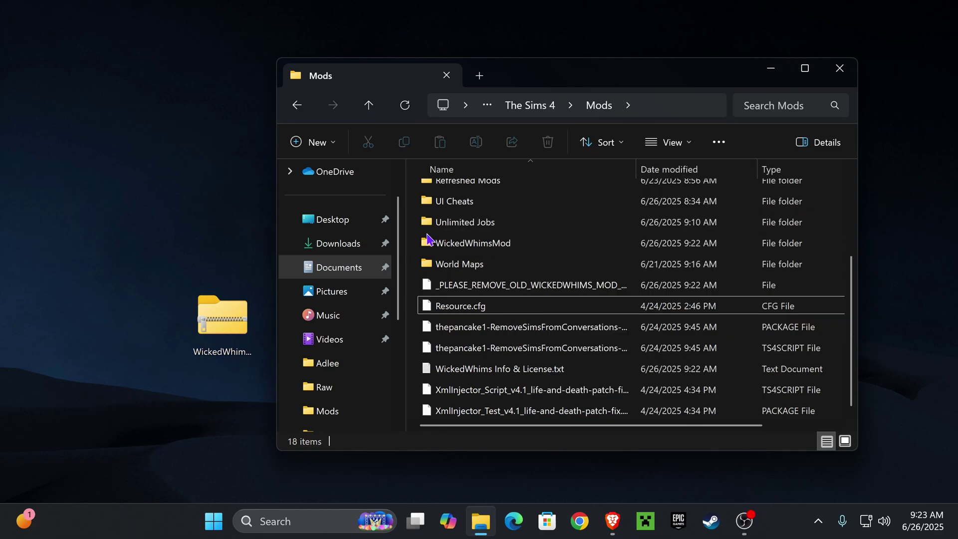
# Check WickedWhimsMod holds only the two TURBODRIVER files, then return it to Mods.
pyautogui.click(439, 243)
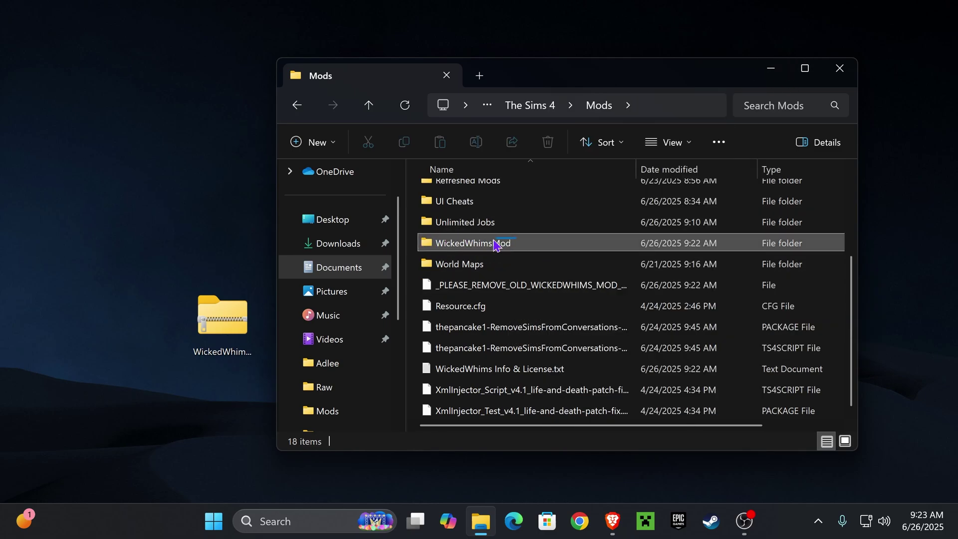
pyautogui.moveTo(482, 245); pyautogui.dragTo(161, 241)
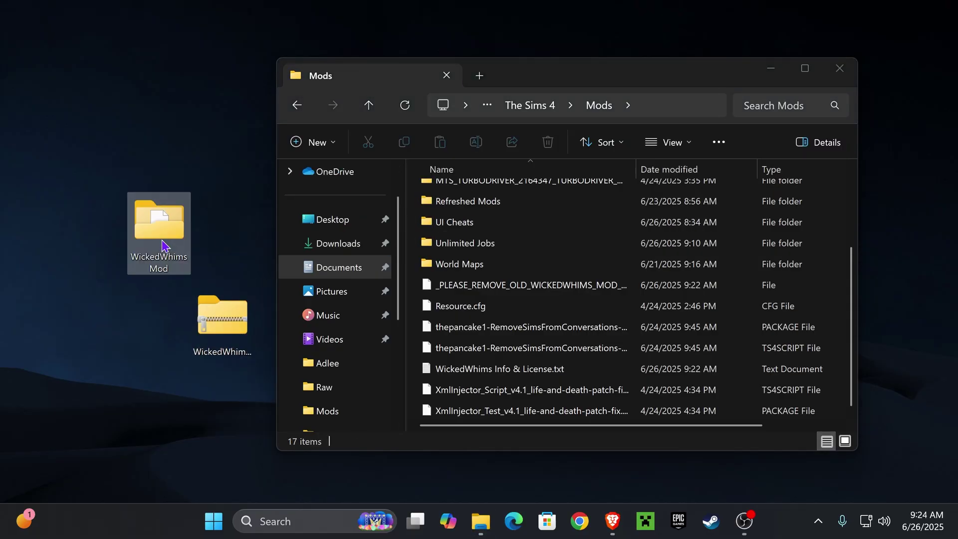
pyautogui.doubleClick(161, 240)
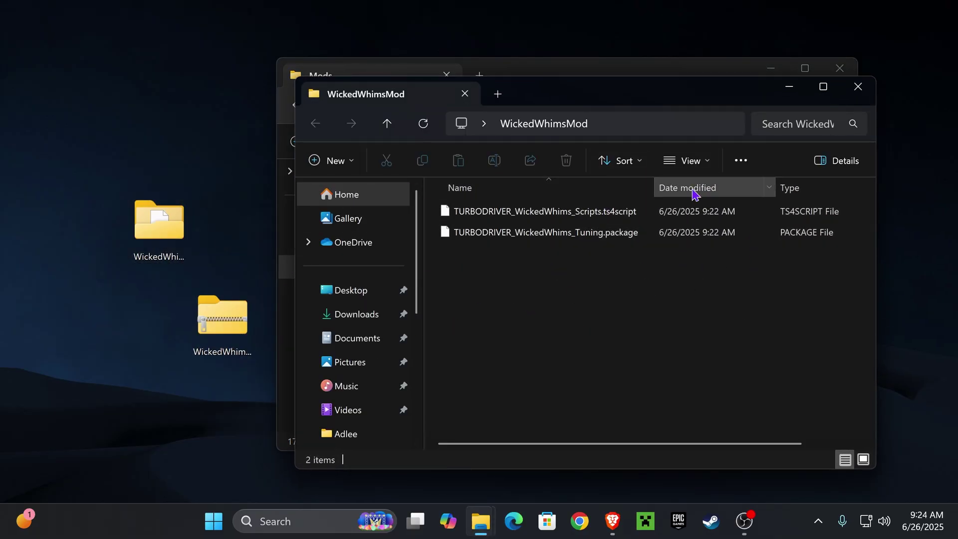
pyautogui.click(857, 86)
pyautogui.moveTo(97, 226); pyautogui.dragTo(544, 326)
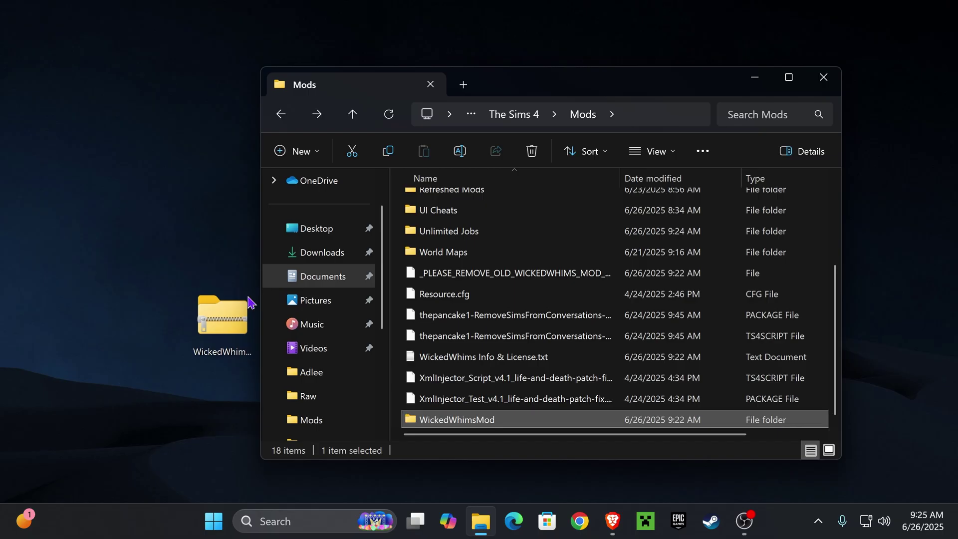
# Delete the desktop WickedWhims zip and the _PLEASE_REMOVE_OLD_WICKEDWHIMS notice, then review WickedWhimsMod.
pyautogui.rightClick(232, 315)
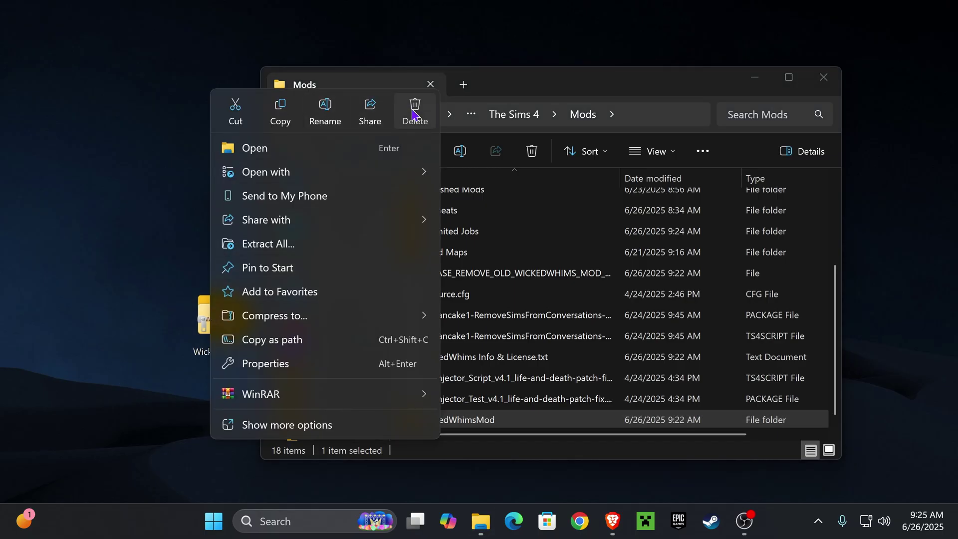
pyautogui.click(412, 115)
pyautogui.click(549, 273)
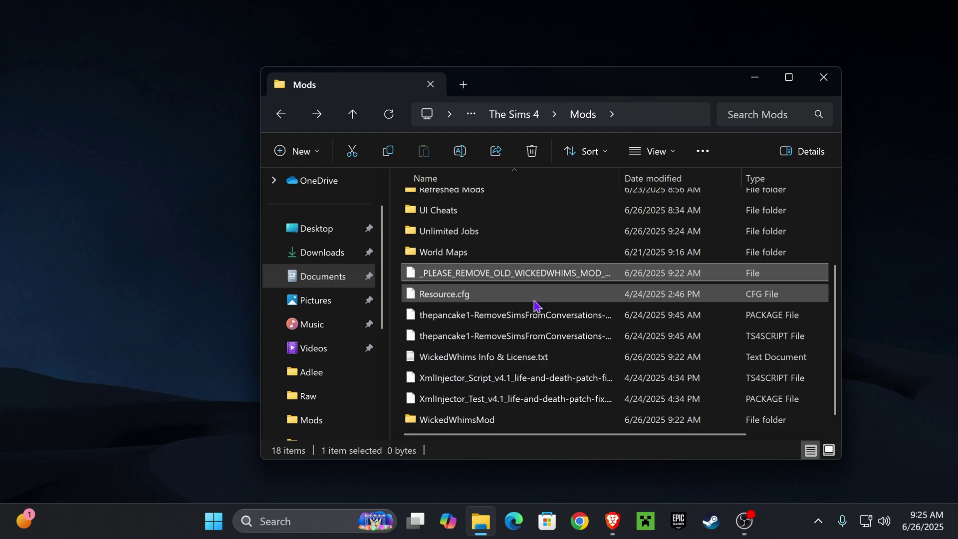
pyautogui.rightClick(554, 273)
pyautogui.click(762, 186)
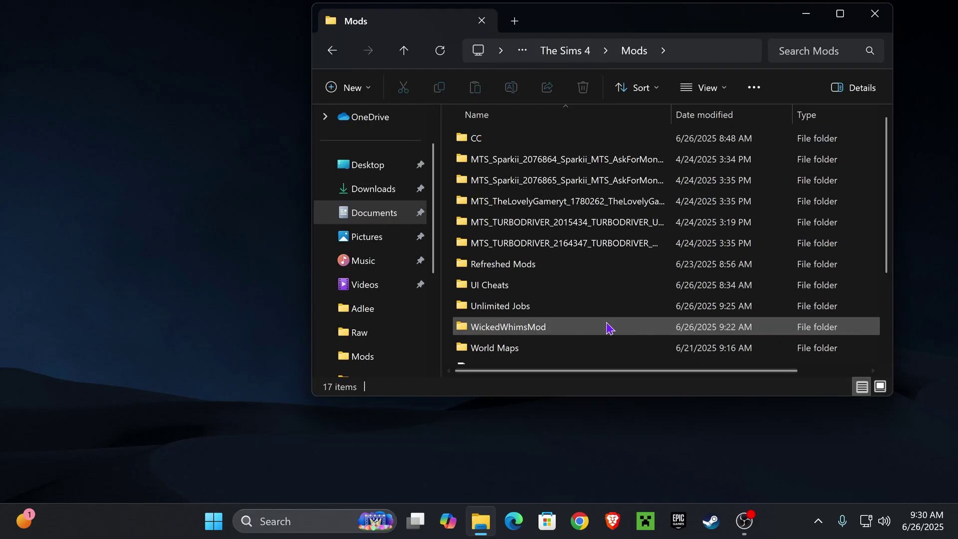
pyautogui.doubleClick(542, 329)
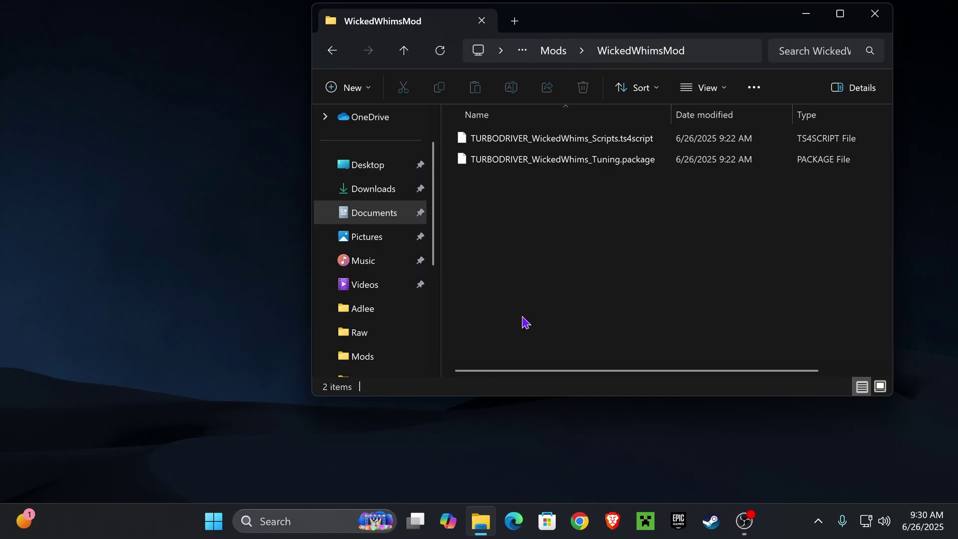
pyautogui.click(873, 22)
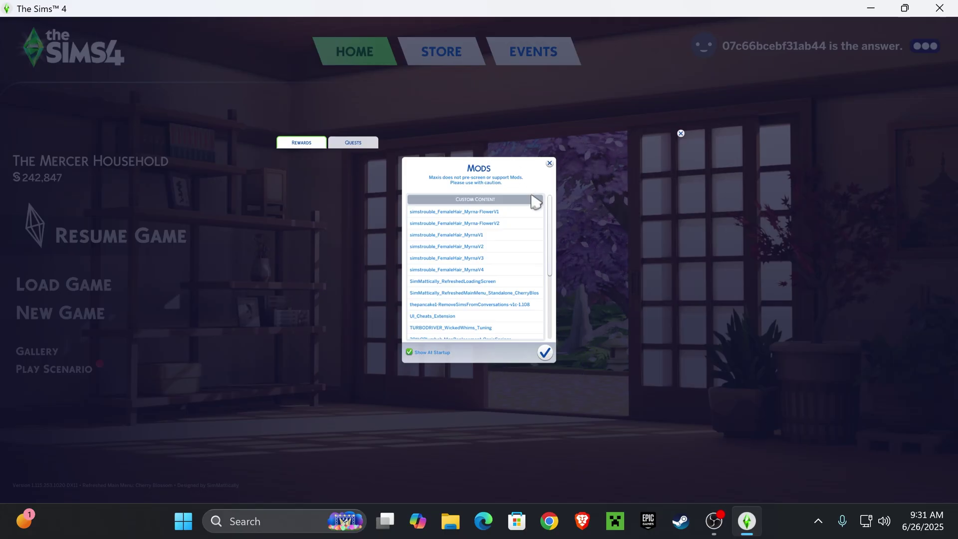
# Confirm TURBODRIVER_WickedWhims_Tuning and _Scripts are in the Mods list, then dismiss it and the event popup.
pyautogui.scroll(-2, 527, 250)
pyautogui.scroll(-2, 526, 250)
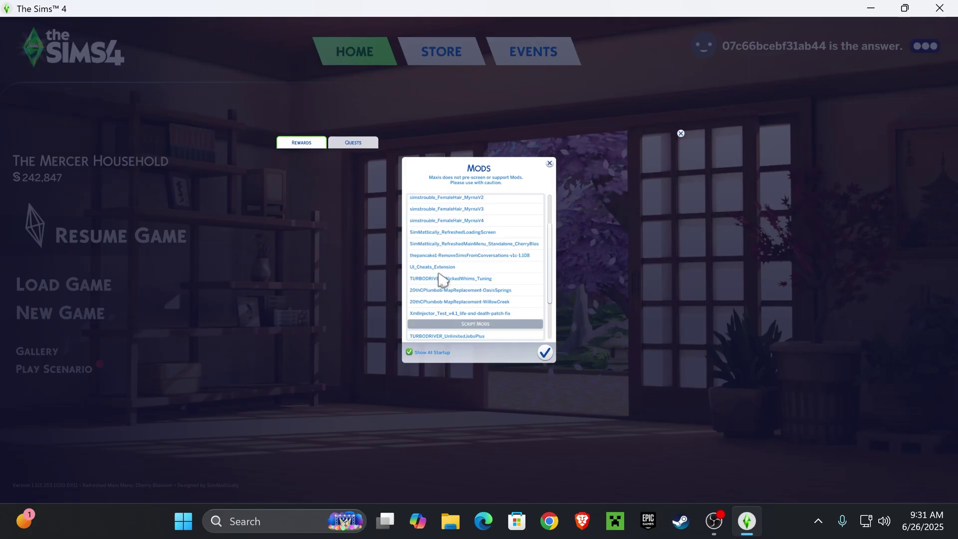
pyautogui.scroll(-5, 449, 282)
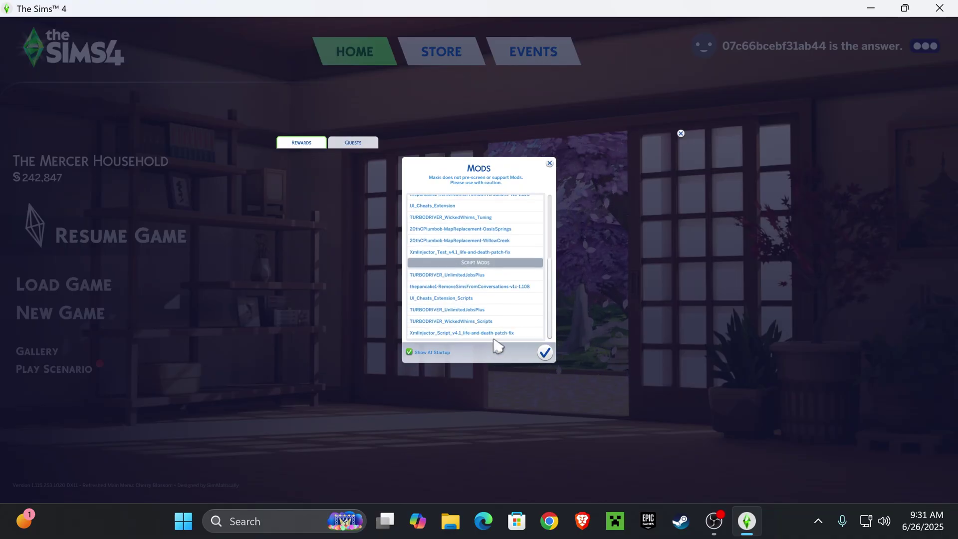
pyautogui.click(545, 355)
pyautogui.click(549, 362)
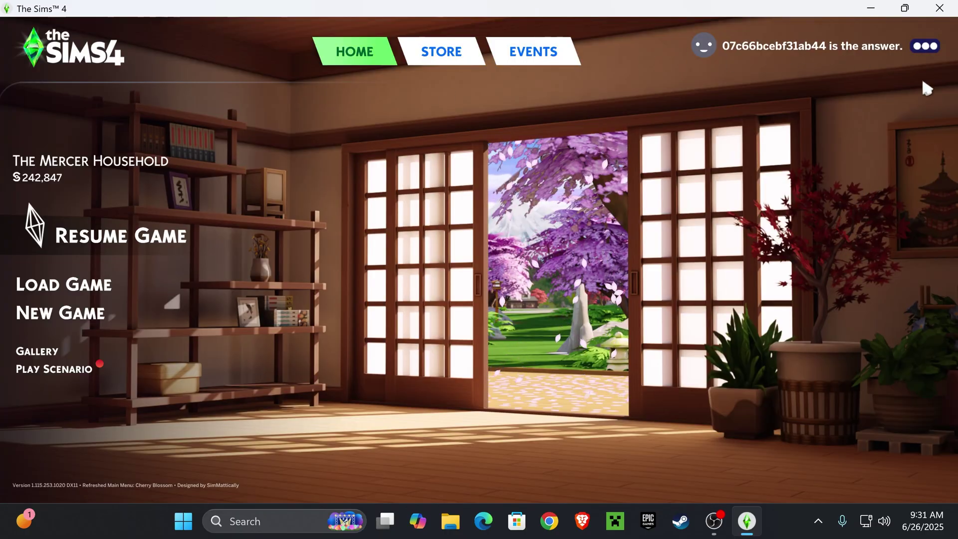
# Confirm Script Mods Allowed is ticked in Game Options › Other, then choose Exit Game.
pyautogui.click(925, 46)
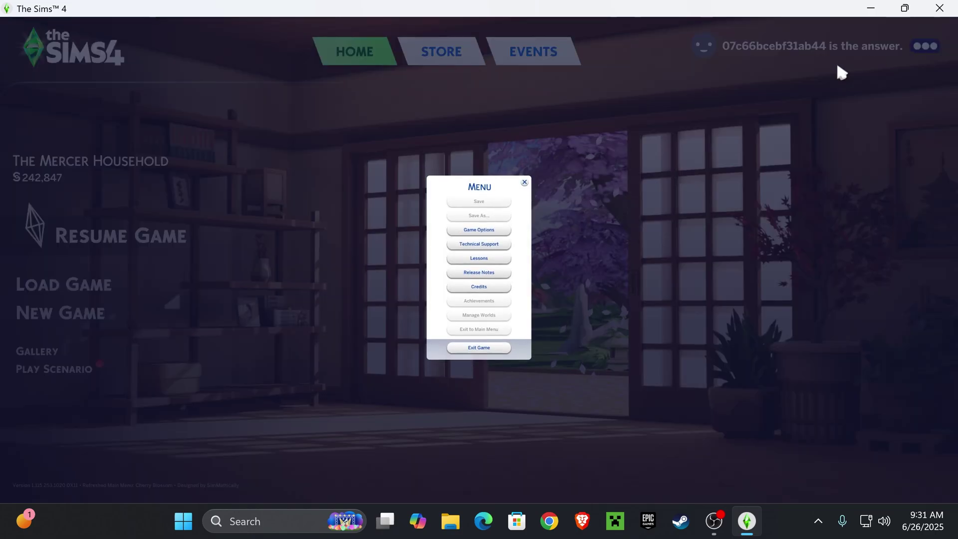
pyautogui.click(480, 230)
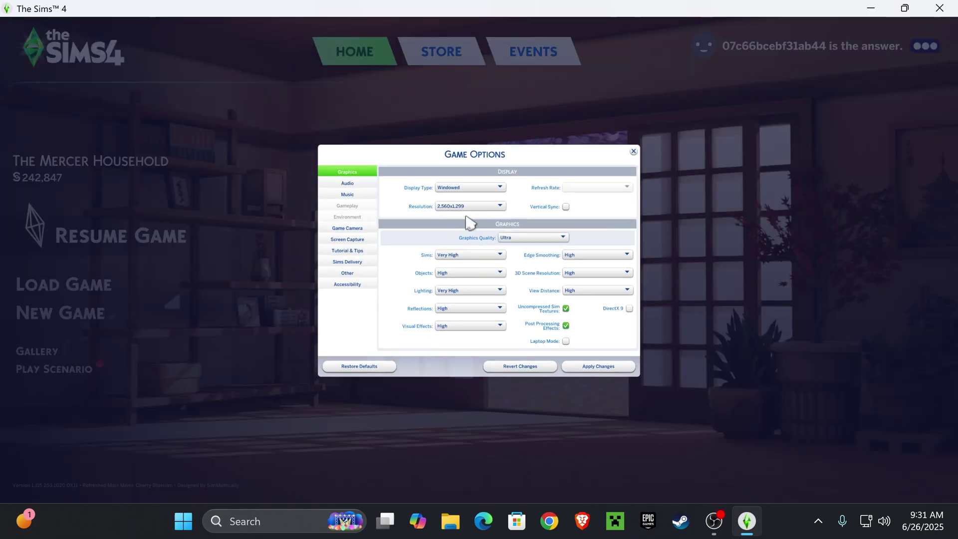
pyautogui.click(357, 274)
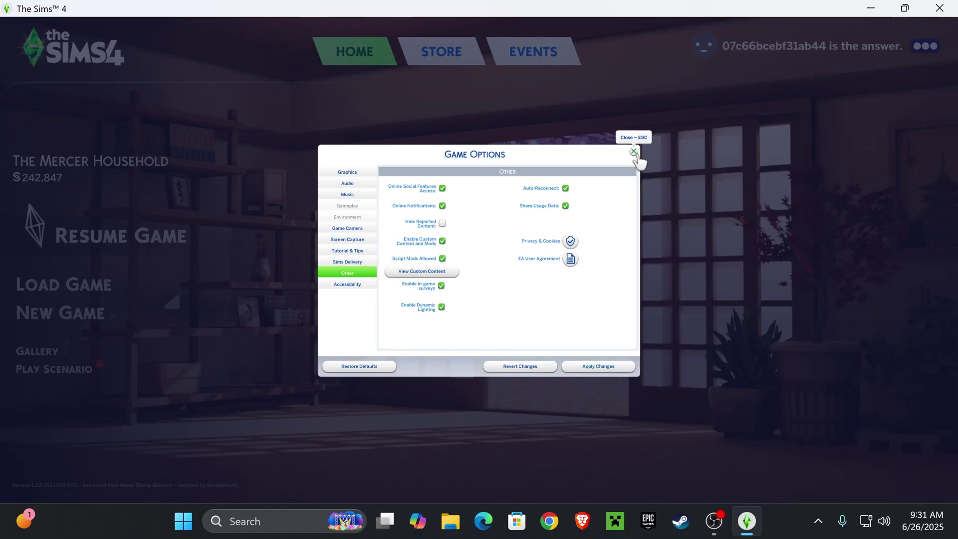
pyautogui.click(633, 152)
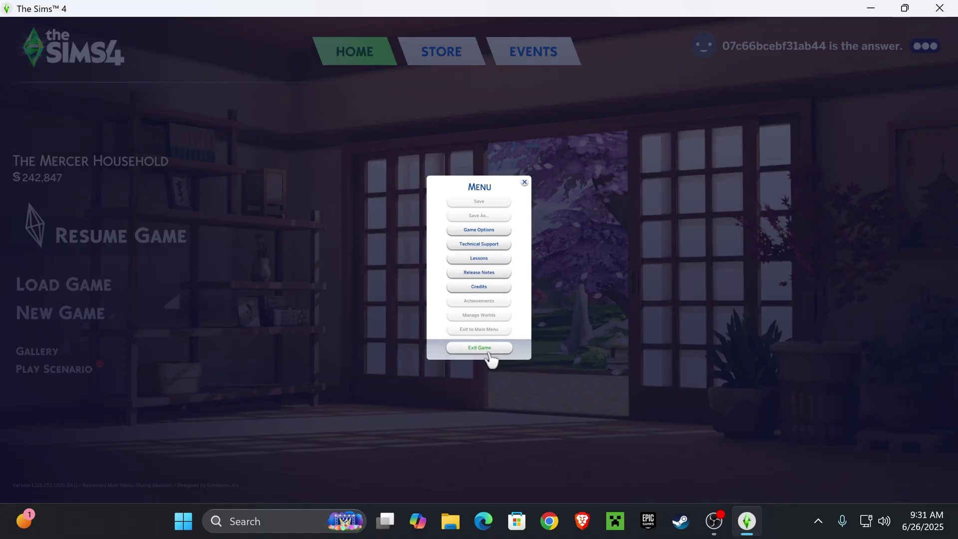
pyautogui.click(492, 349)
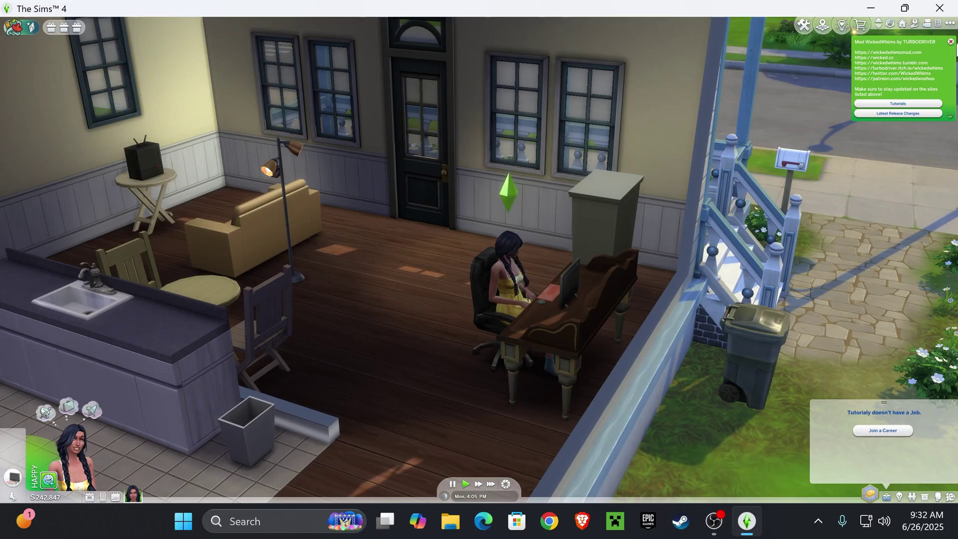
# Dismiss the WickedWhims welcome notice and check the Sim's Wicked... interaction submenu.
pyautogui.click(950, 41)
pyautogui.click(509, 282)
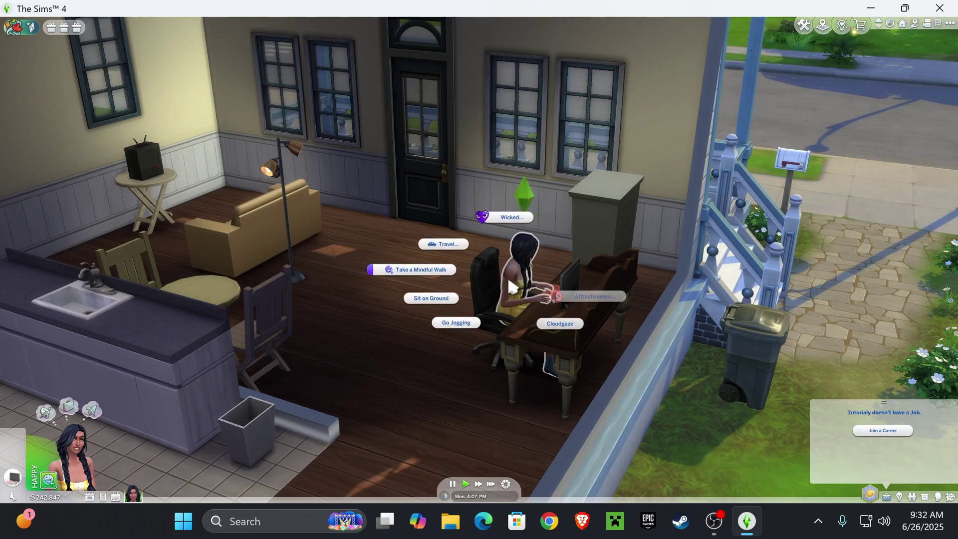
pyautogui.click(508, 217)
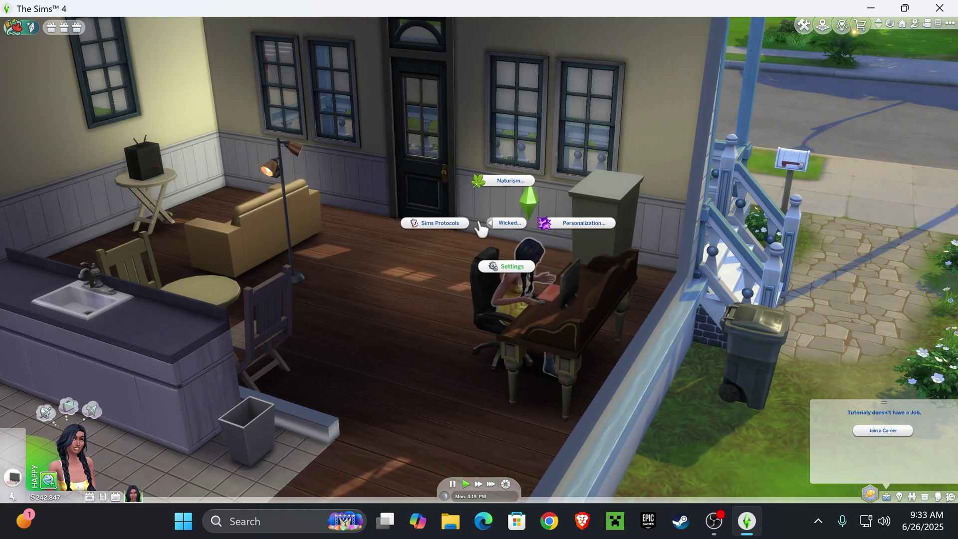
pyautogui.click(510, 231)
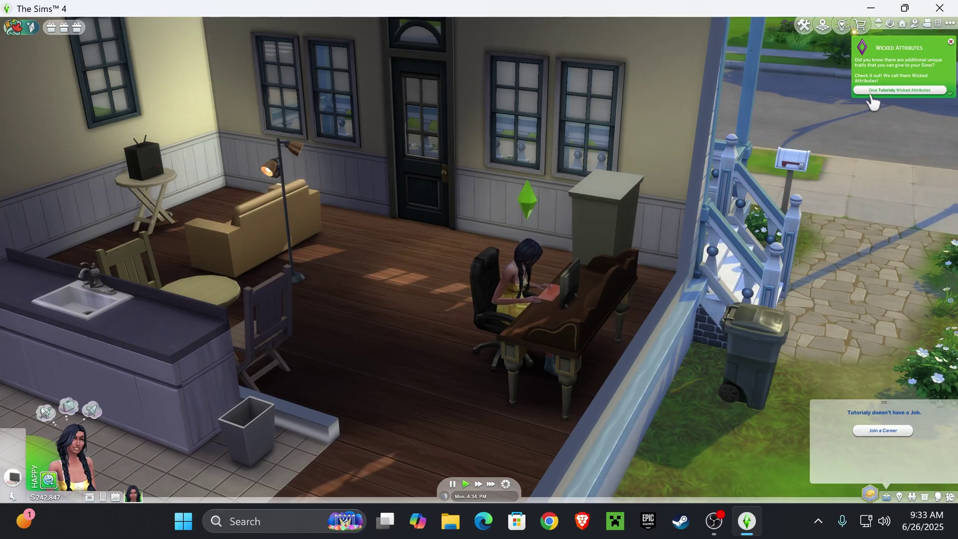
# Browse the Sim's Wicked Attributes, select Hypofertile, and cancel adding it.
pyautogui.click(904, 91)
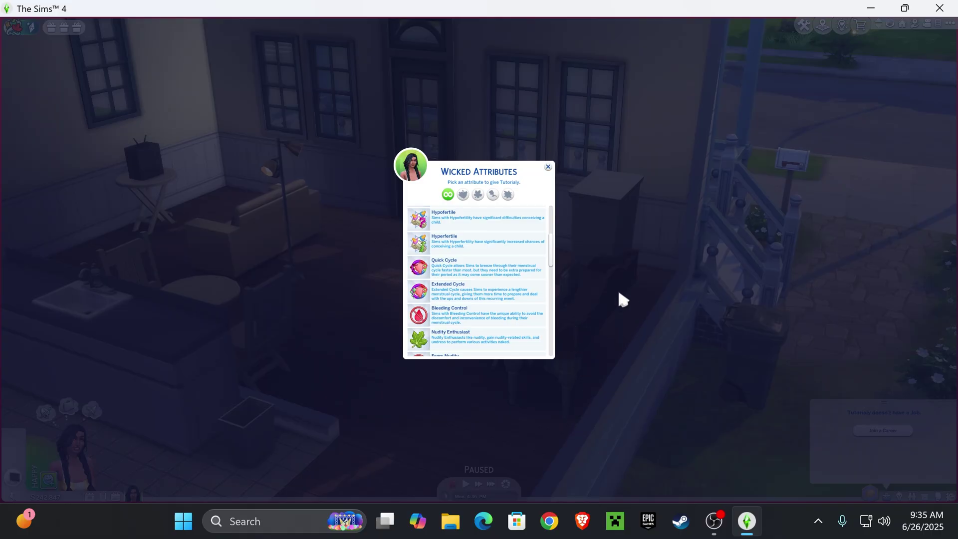
pyautogui.click(471, 224)
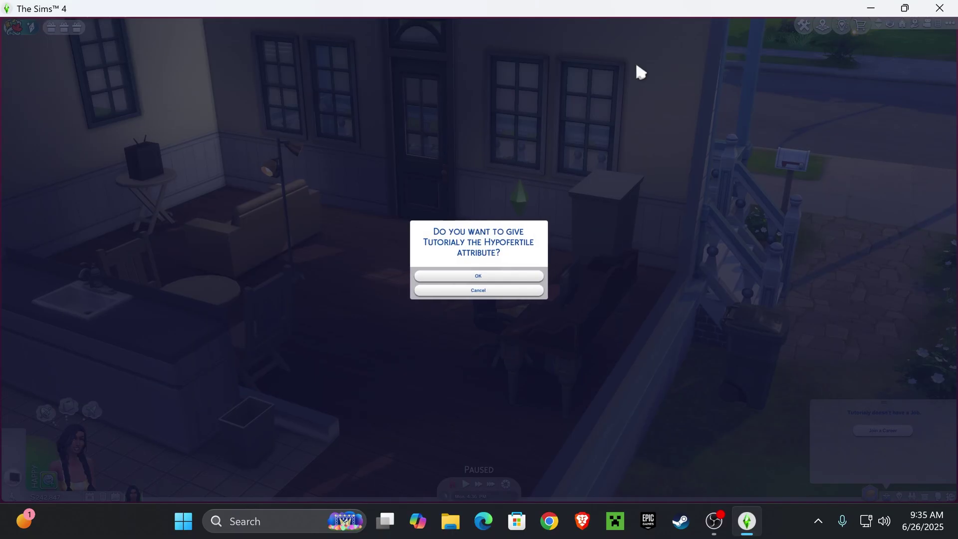
pyautogui.click(502, 291)
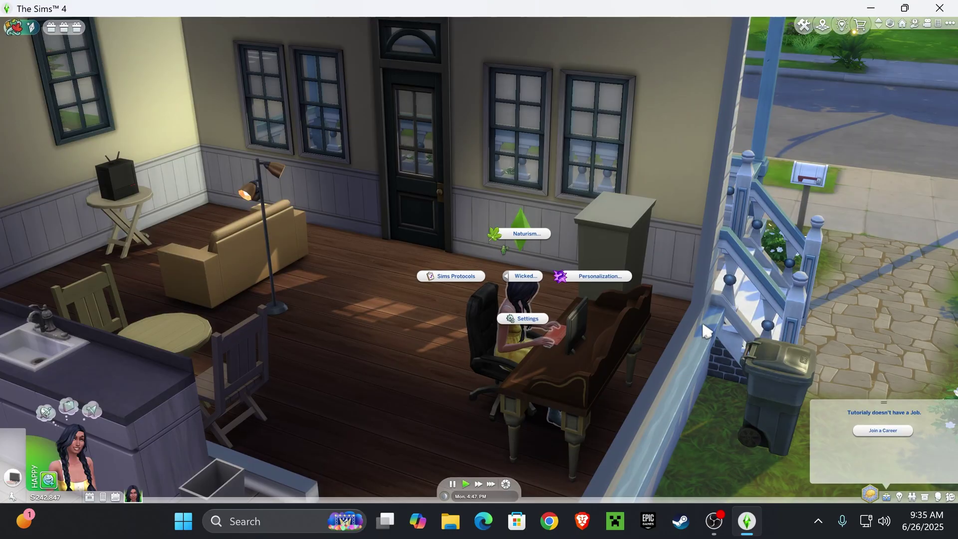